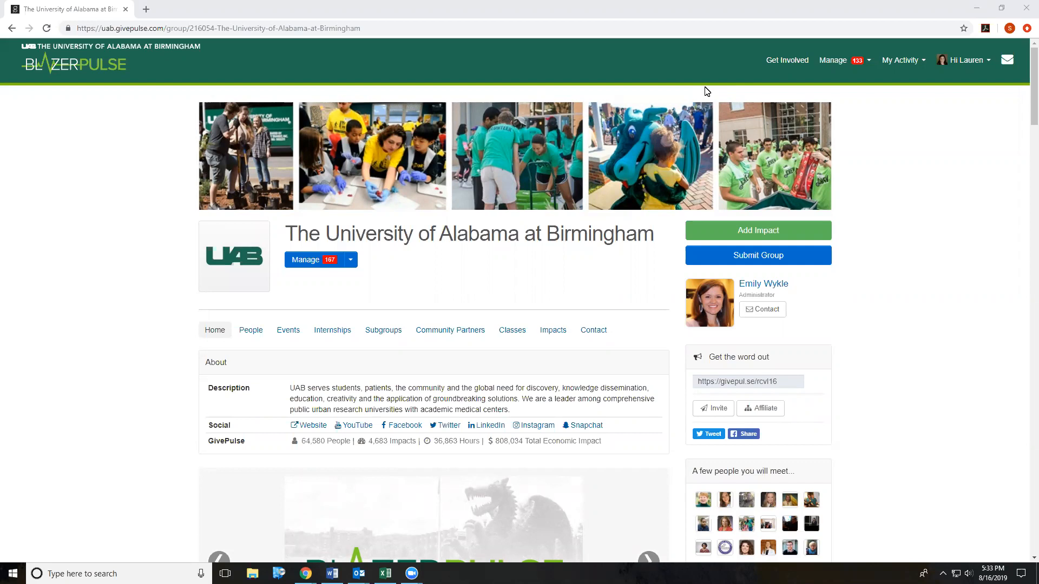
# Step: Open the Serve 205 group from the dashboard's memberships list and start a new project submission
pyautogui.click(986, 61)
pyautogui.click(959, 81)
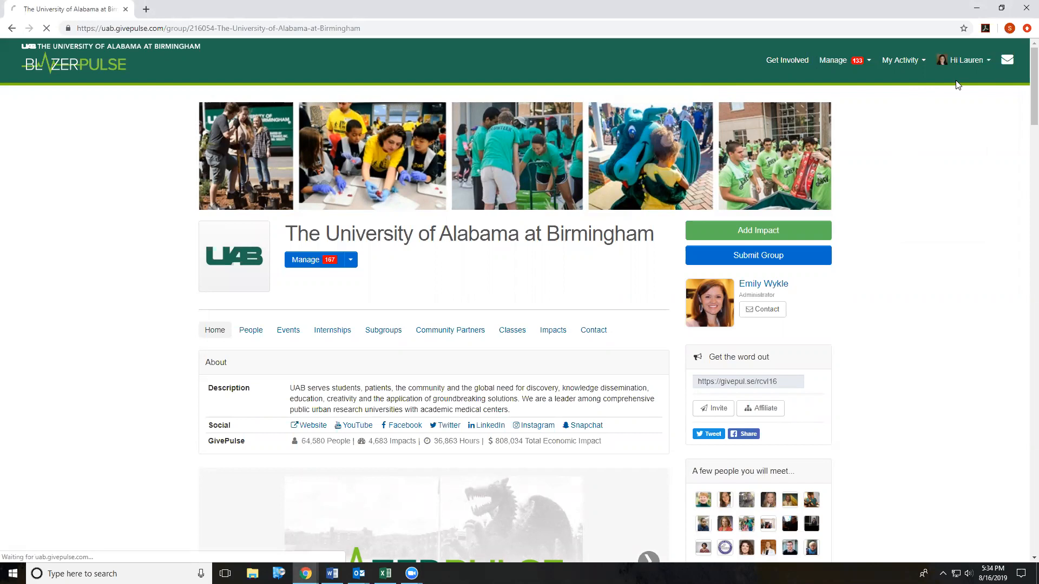
pyautogui.scroll(-4, 379, 406)
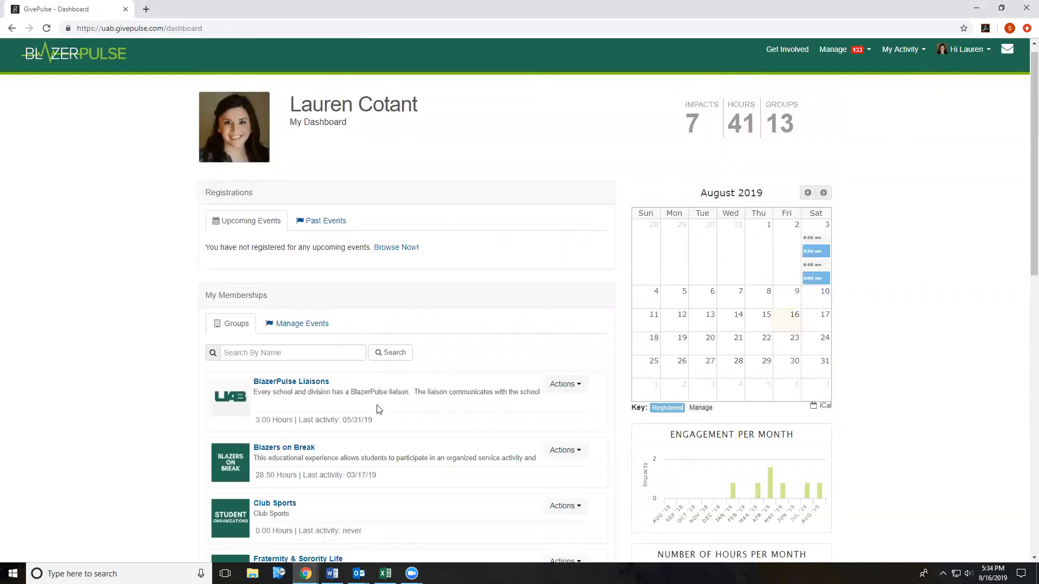
pyautogui.click(292, 482)
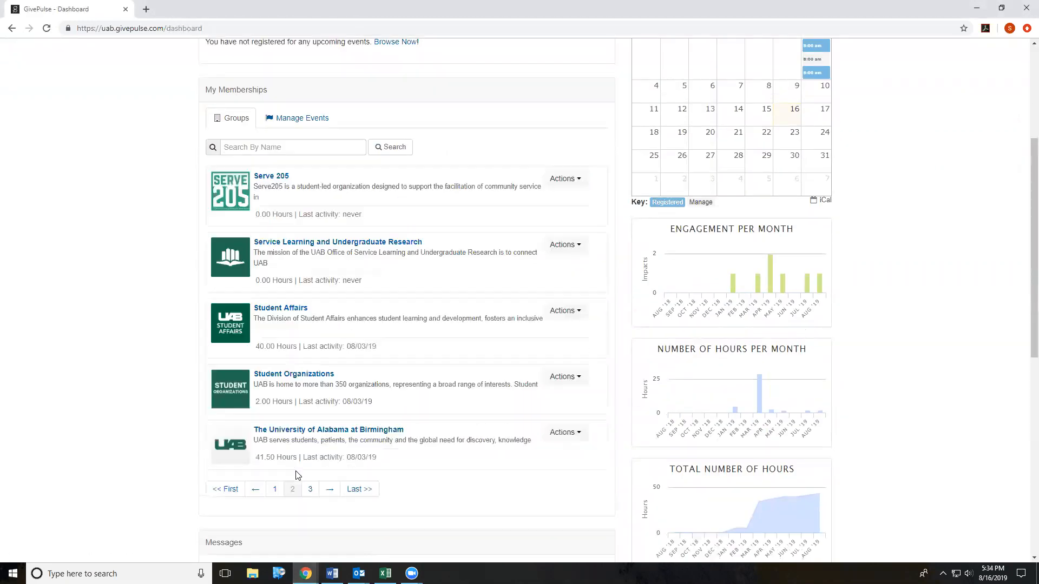
pyautogui.click(268, 178)
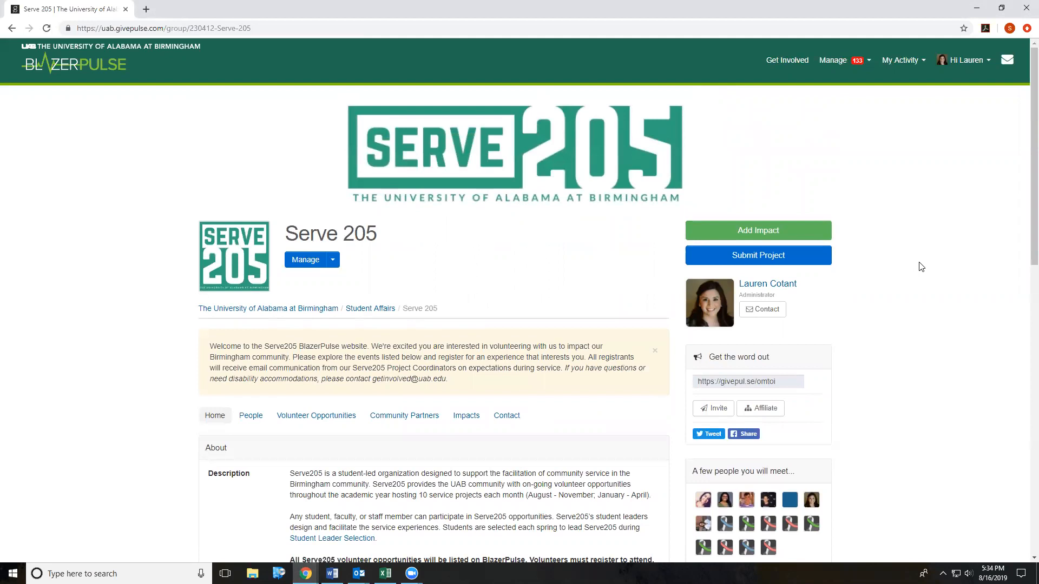
pyautogui.click(758, 267)
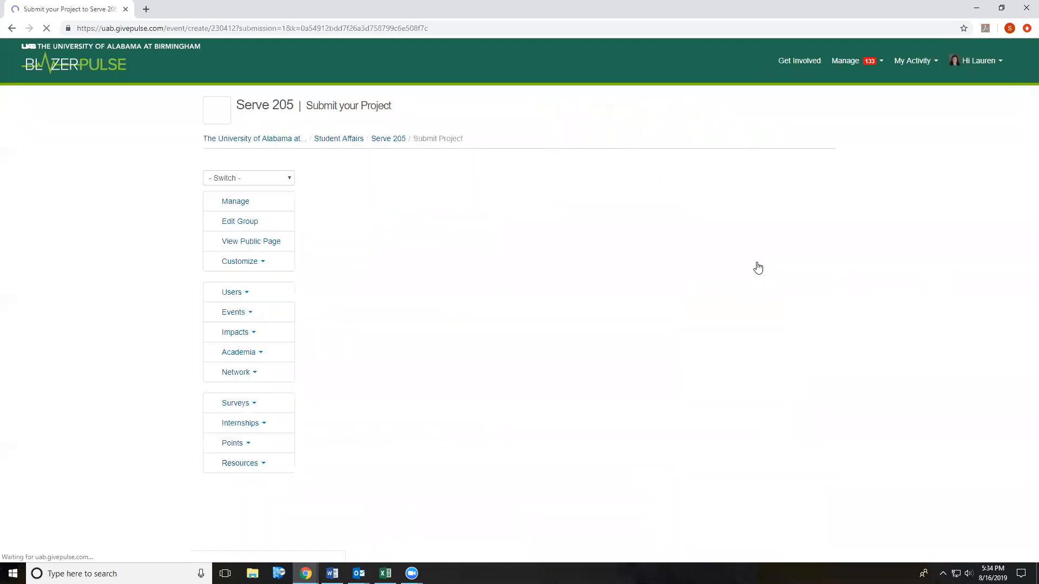
# Step: Name the project "Serve205- SDG - Community Agency" and set its date type to Random Dates
pyautogui.scroll(-1, 758, 266)
pyautogui.click(545, 229)
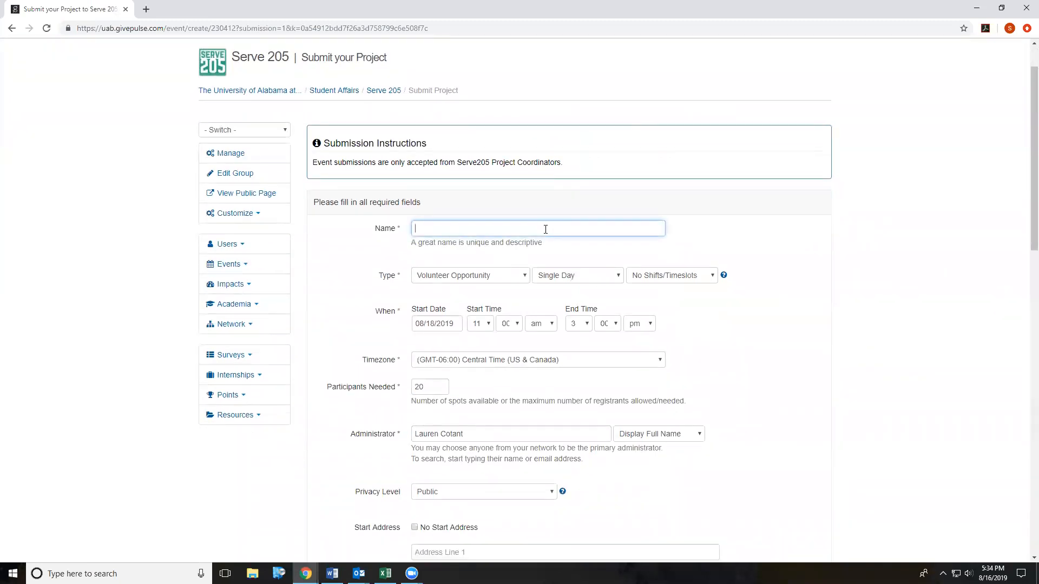
pyautogui.write('Serve205- SDG - Community Agency')
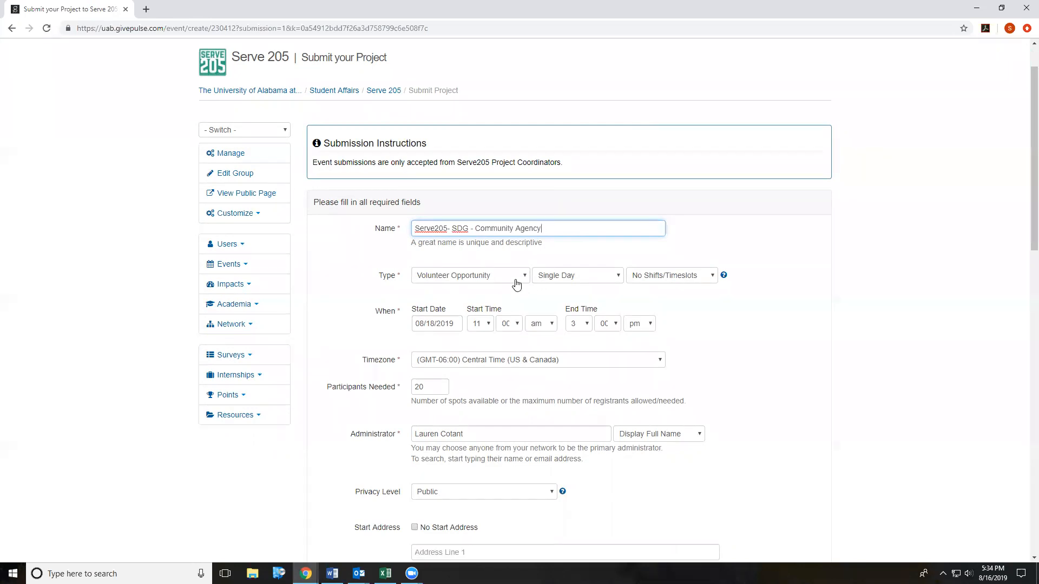
pyautogui.click(597, 279)
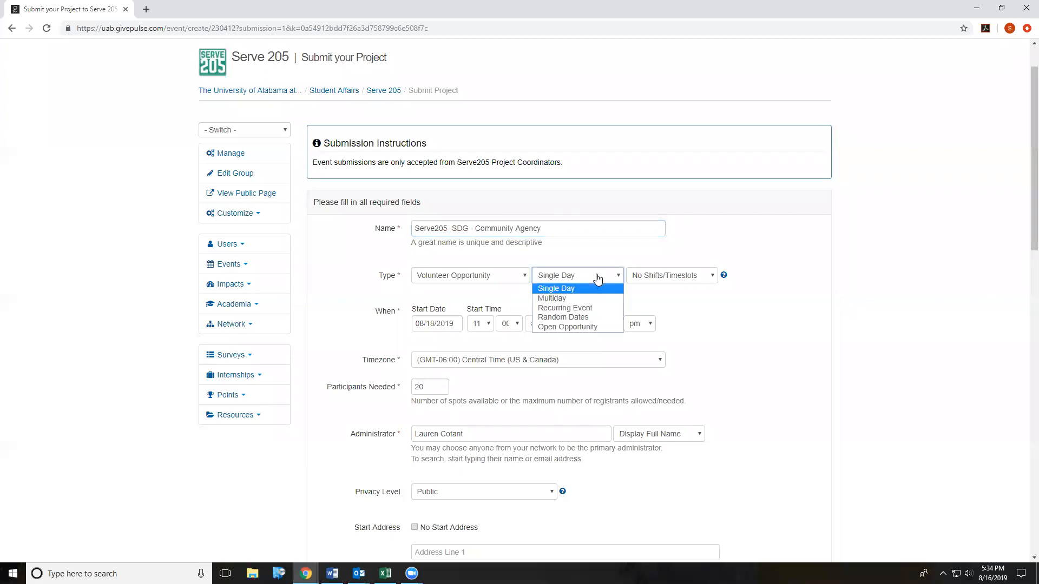
pyautogui.click(604, 319)
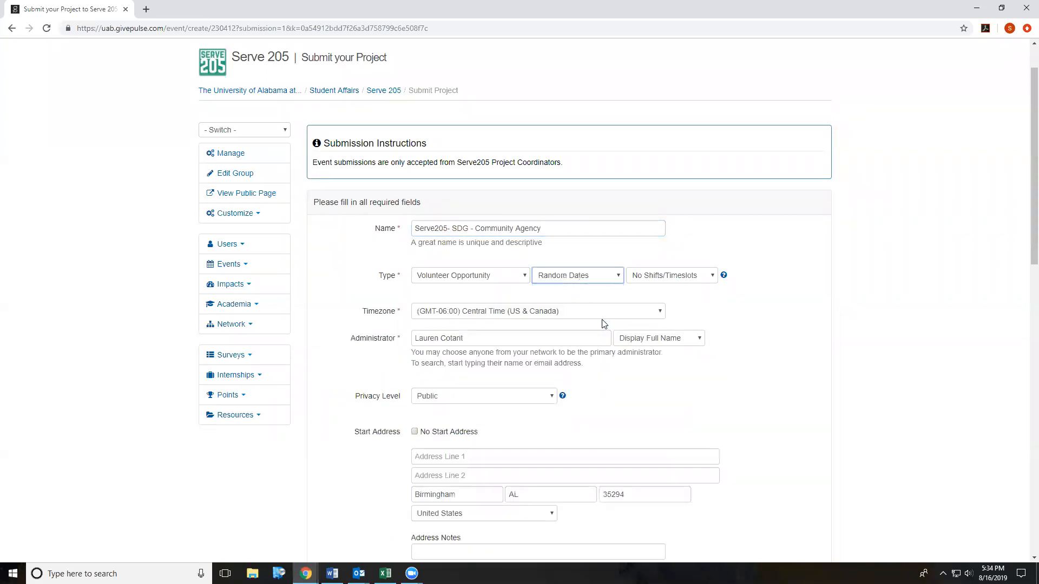
# Step: Mark the project as having no start address and enter "Details" as the event description
pyautogui.click(545, 338)
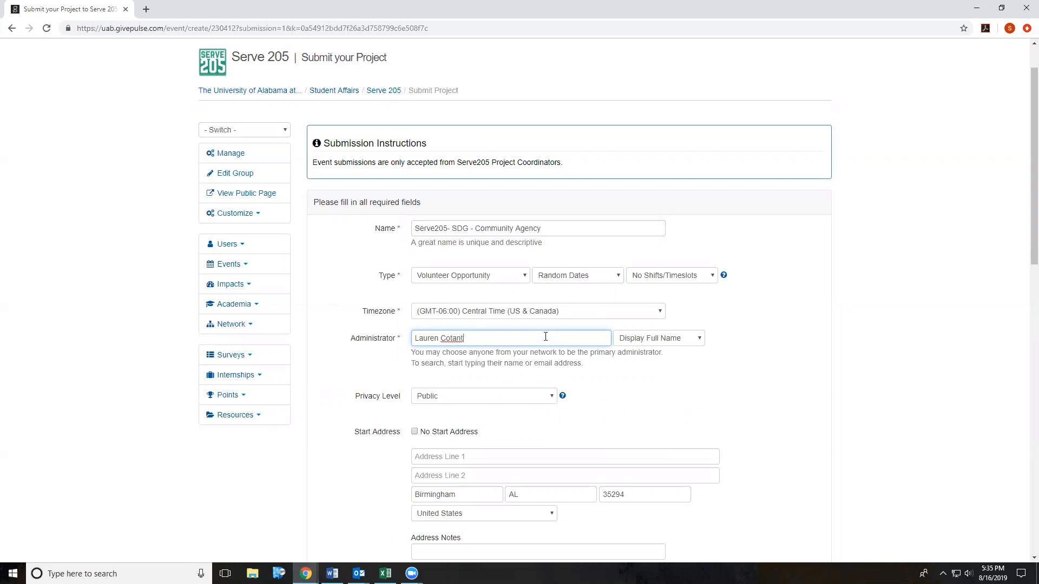
pyautogui.scroll(-1, 546, 336)
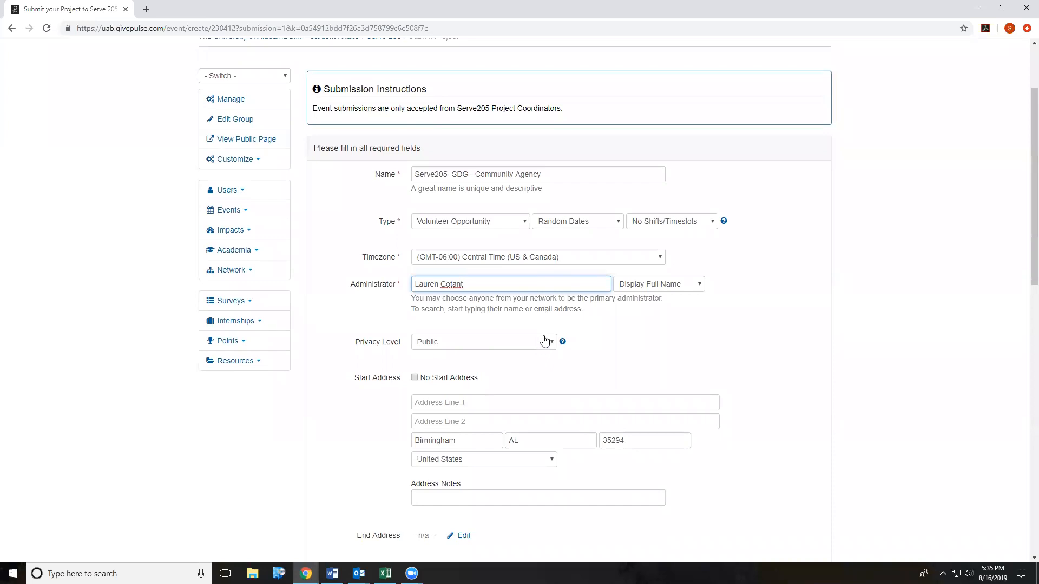
pyautogui.scroll(-1, 545, 341)
pyautogui.click(531, 348)
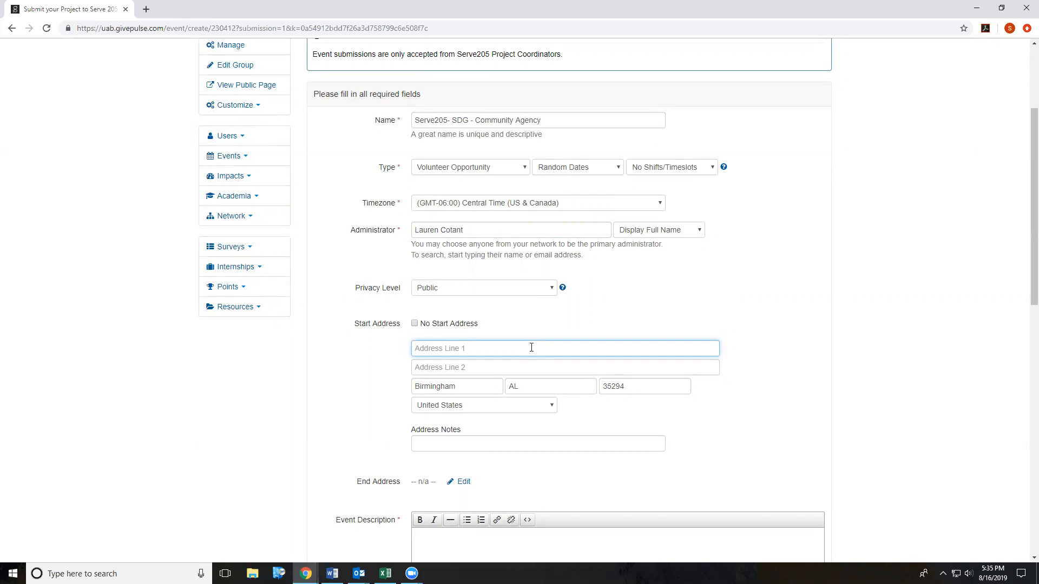
pyautogui.click(507, 447)
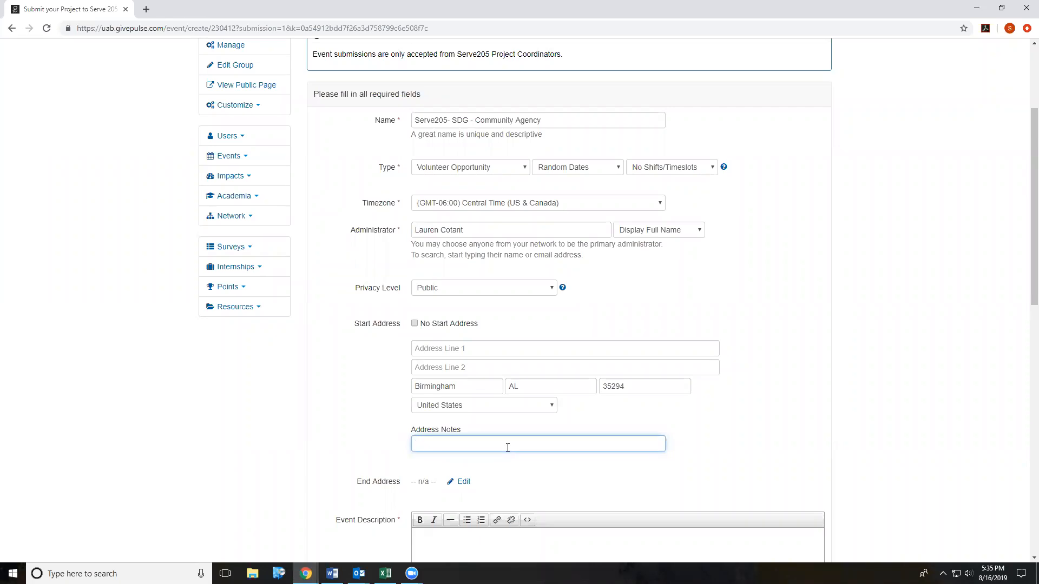
pyautogui.scroll(-1, 487, 444)
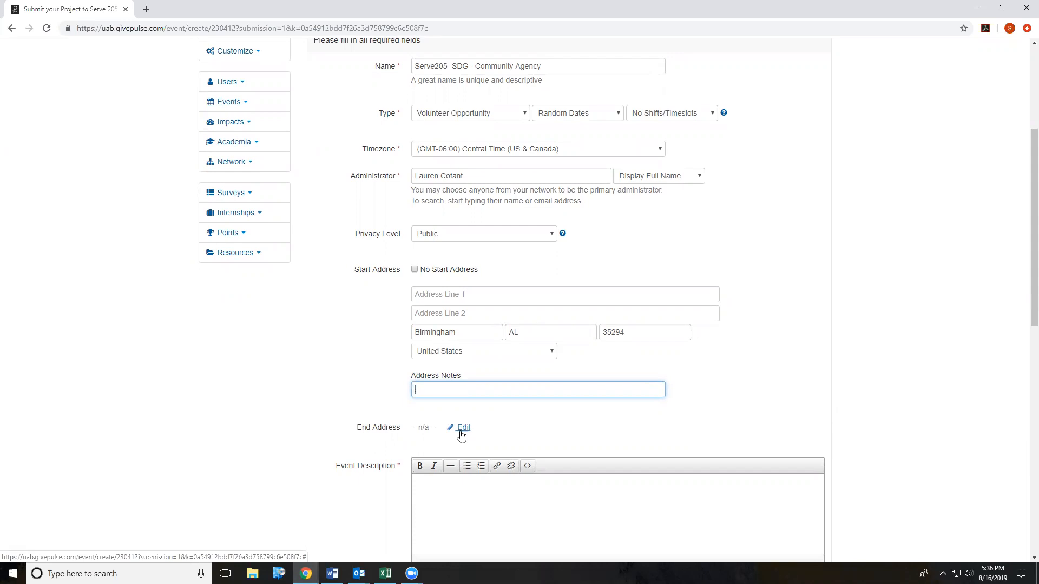
pyautogui.click(424, 271)
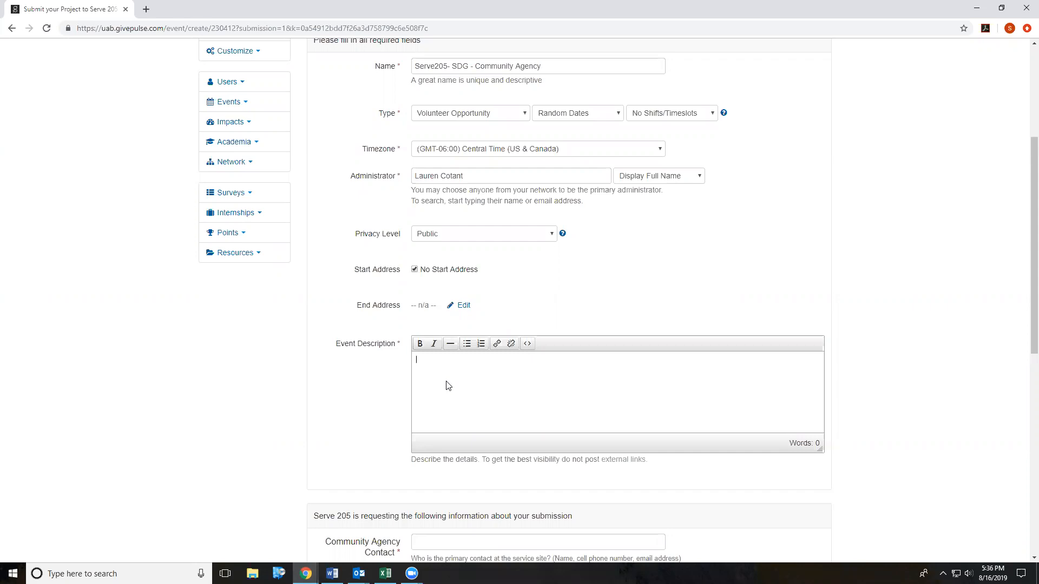
pyautogui.write('Details')
# Step: Enter "Contact information" as the community agency contact and "weather" as the inclement weather answer
pyautogui.scroll(-4, 448, 385)
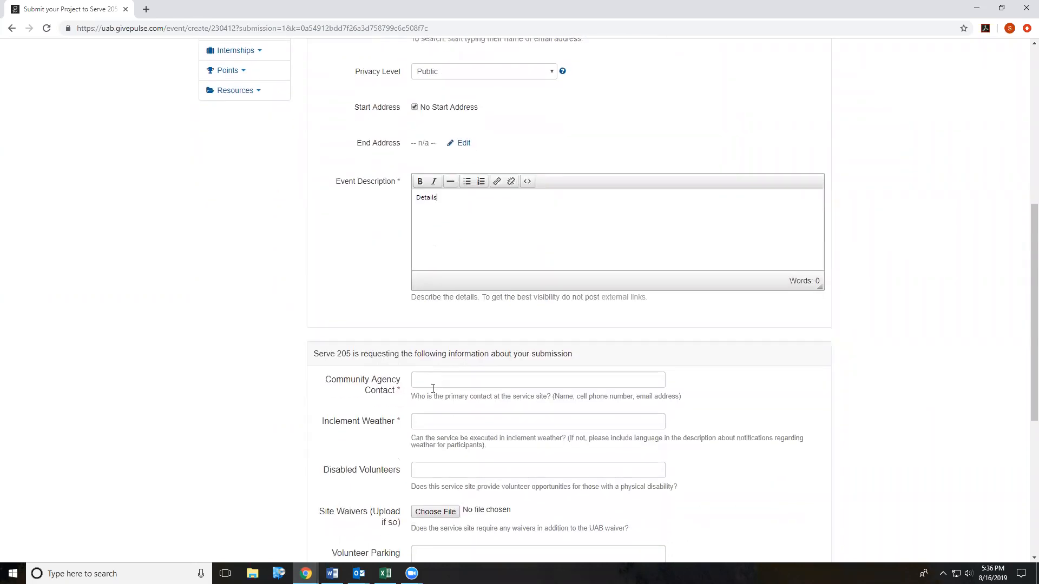
pyautogui.scroll(-1, 513, 325)
pyautogui.click(520, 275)
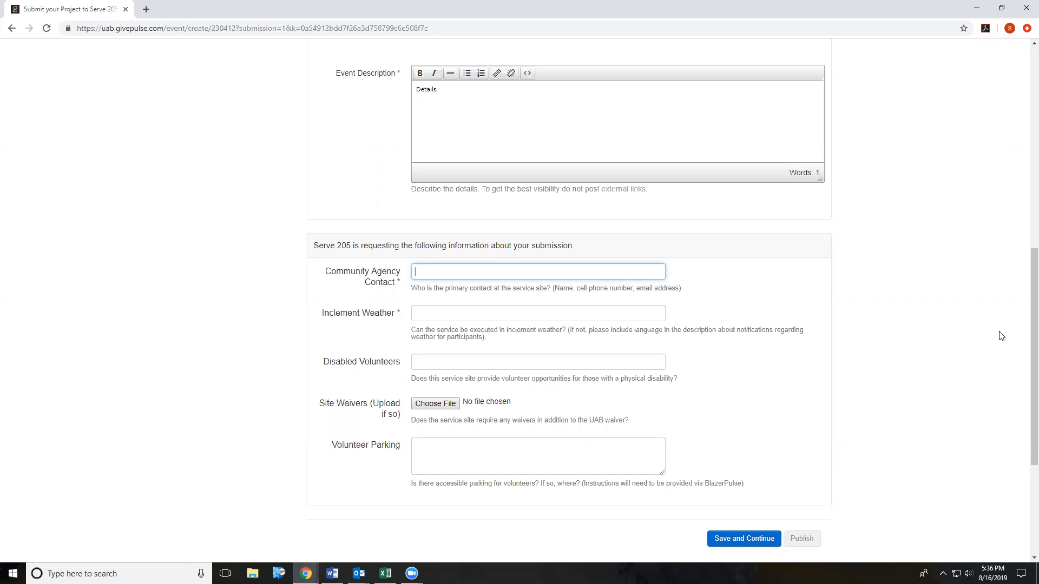
pyautogui.write('Contact information')
pyautogui.click(632, 316)
pyautogui.write('weather')
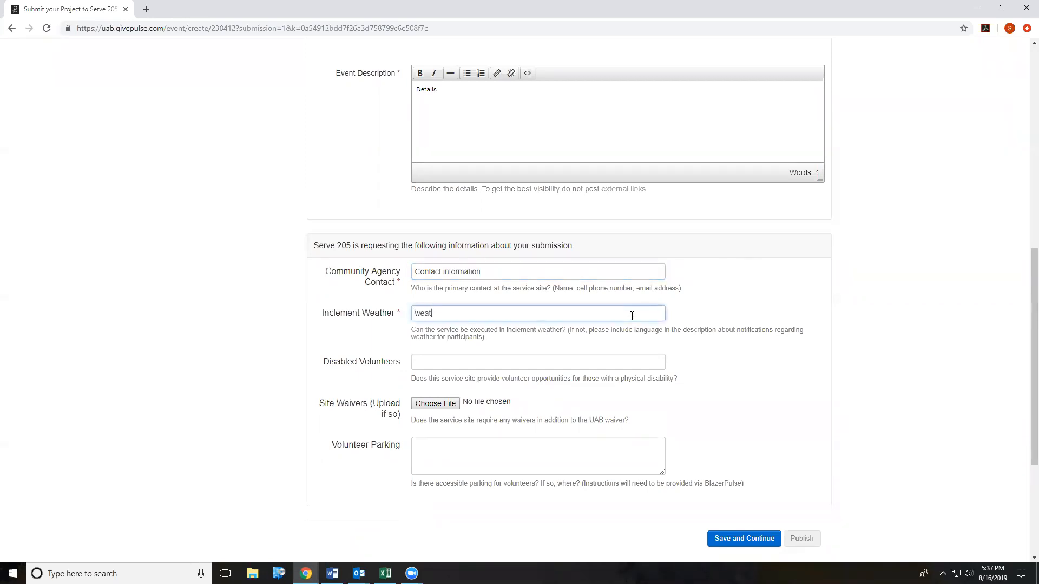
# Step: Enter "thorough" for volunteer parking, then save the submission form and continue
pyautogui.click(593, 368)
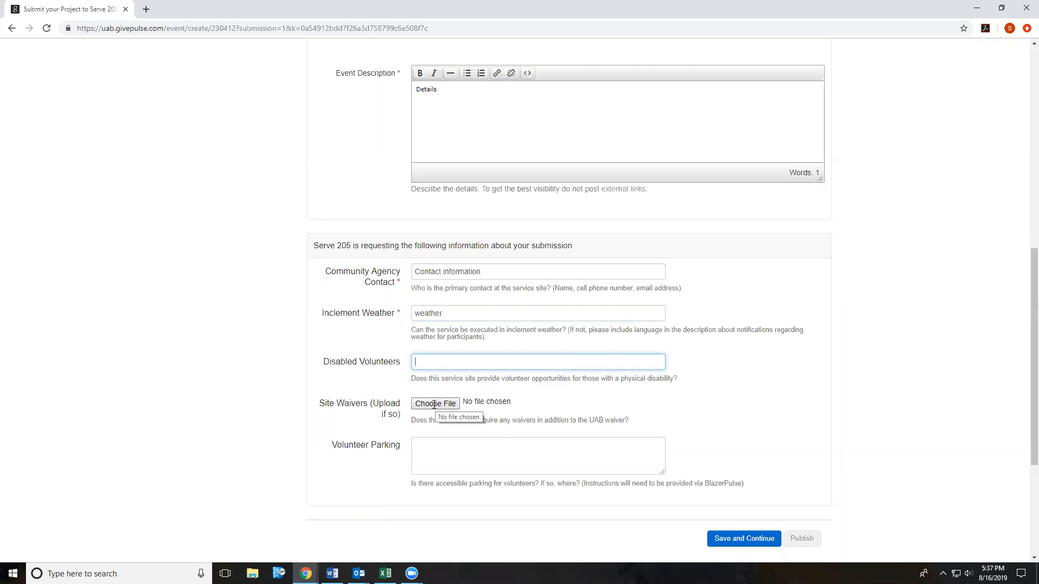
pyautogui.click(466, 459)
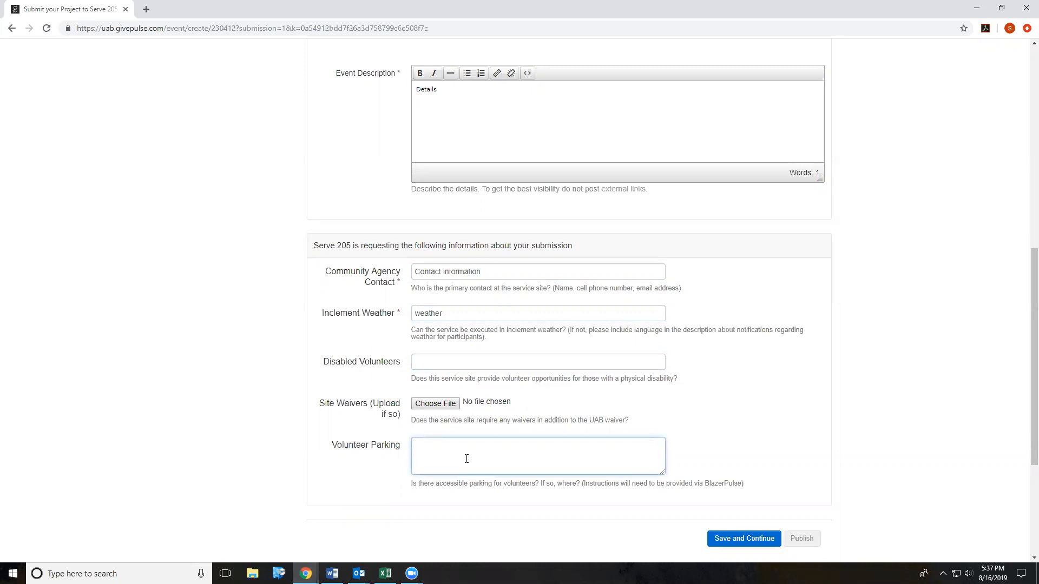
pyautogui.click(578, 132)
pyautogui.click(550, 471)
pyautogui.write('thorough')
pyautogui.click(761, 541)
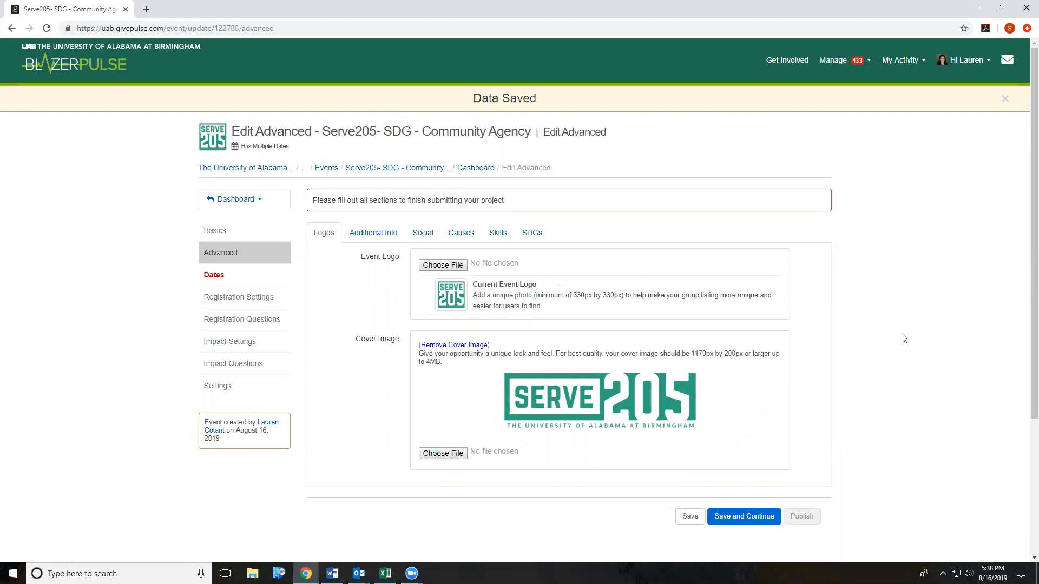
# Step: Continue past the advanced settings and start a new event date on 09/09/2019 from 4:00 pm to 6:00 pm
pyautogui.click(741, 518)
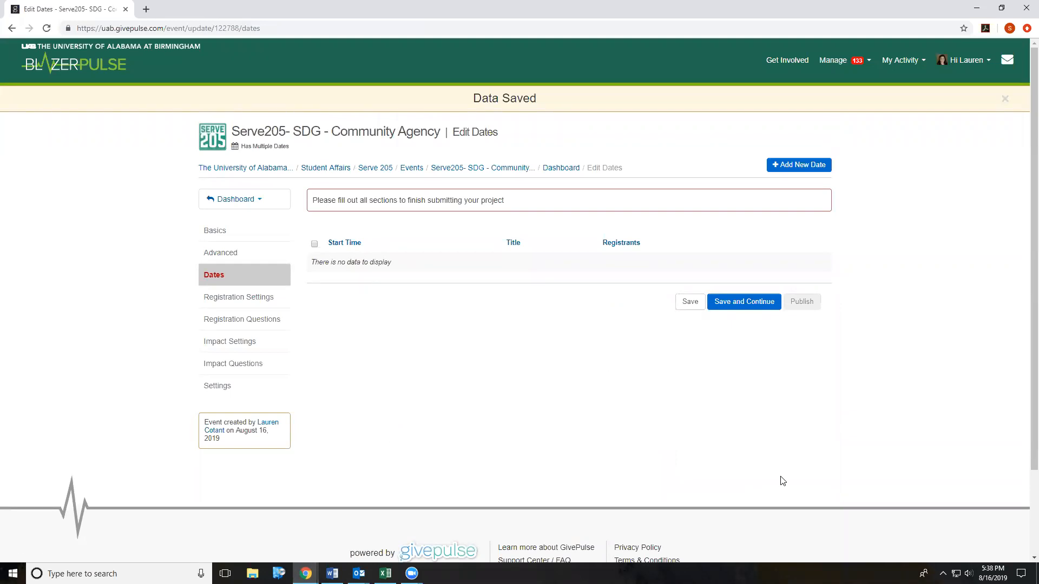
pyautogui.click(783, 166)
pyautogui.click(404, 149)
pyautogui.click(512, 169)
pyautogui.click(414, 225)
pyautogui.click(452, 151)
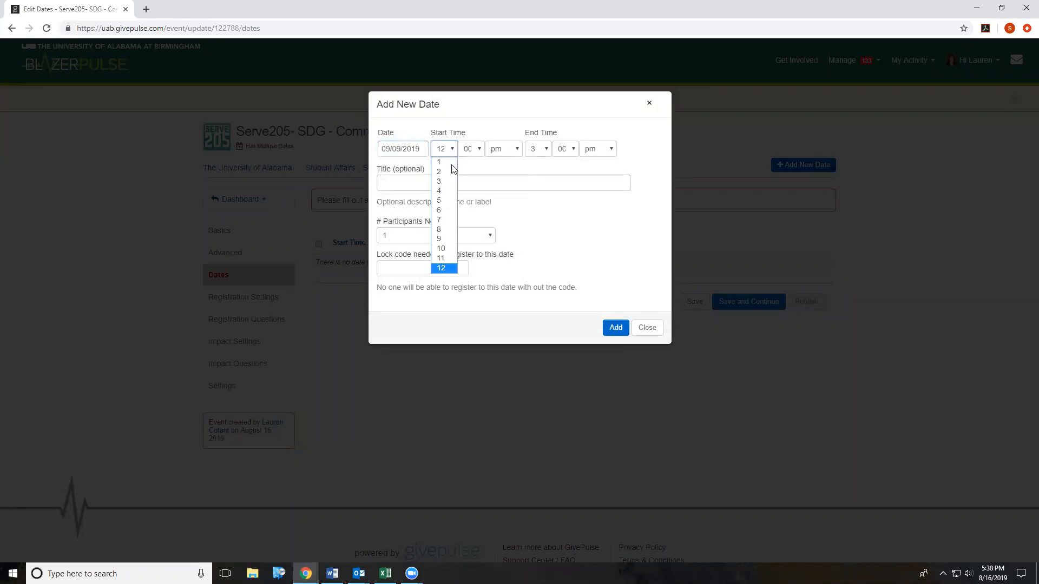
pyautogui.click(441, 191)
pyautogui.click(537, 153)
pyautogui.click(538, 210)
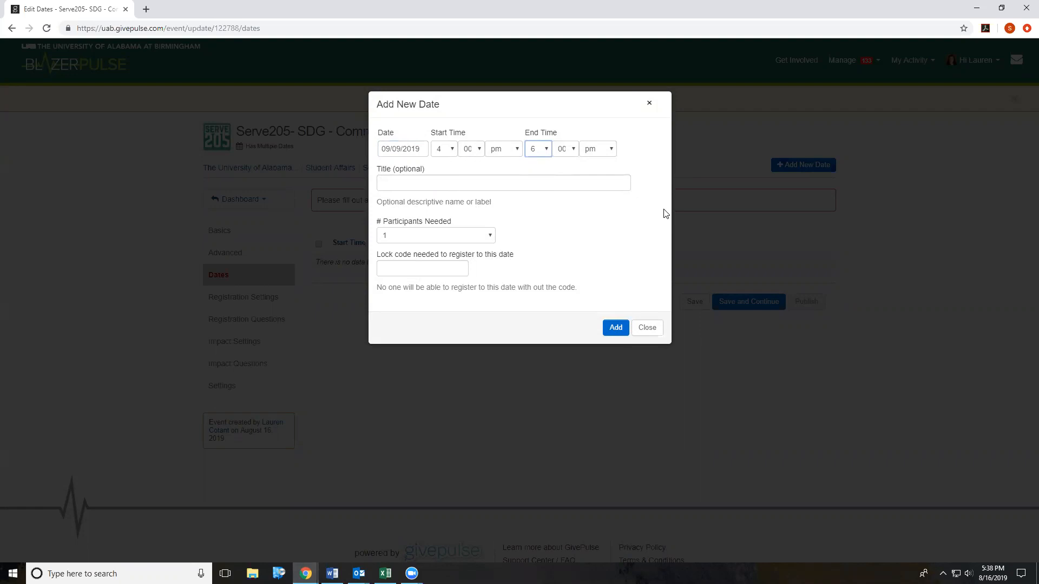
# Step: Title the new date "Community Agency", set 8 participants needed, and add it to the project
pyautogui.click(552, 178)
pyautogui.write('Community Agency')
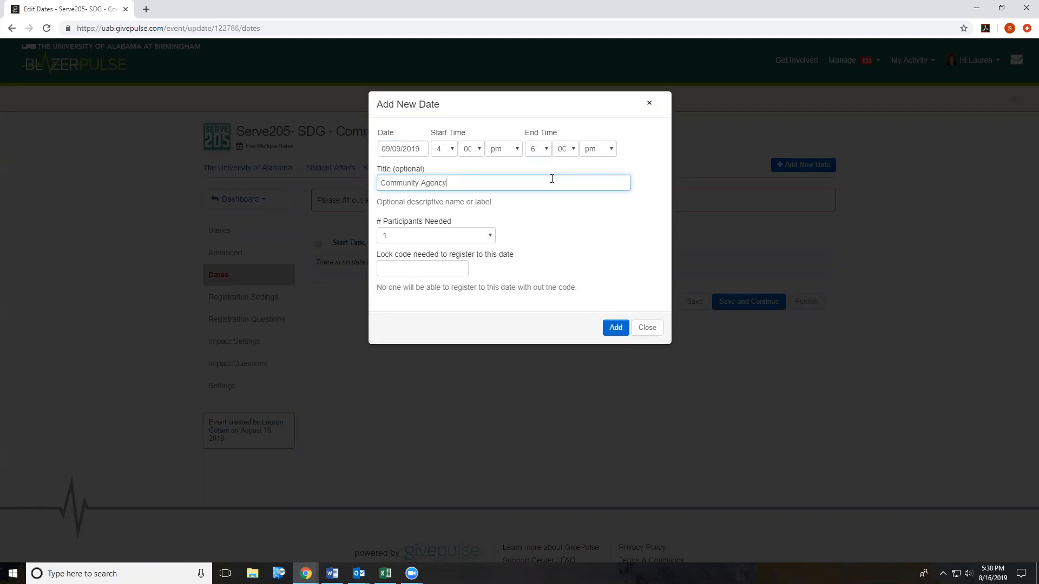
pyautogui.click(471, 236)
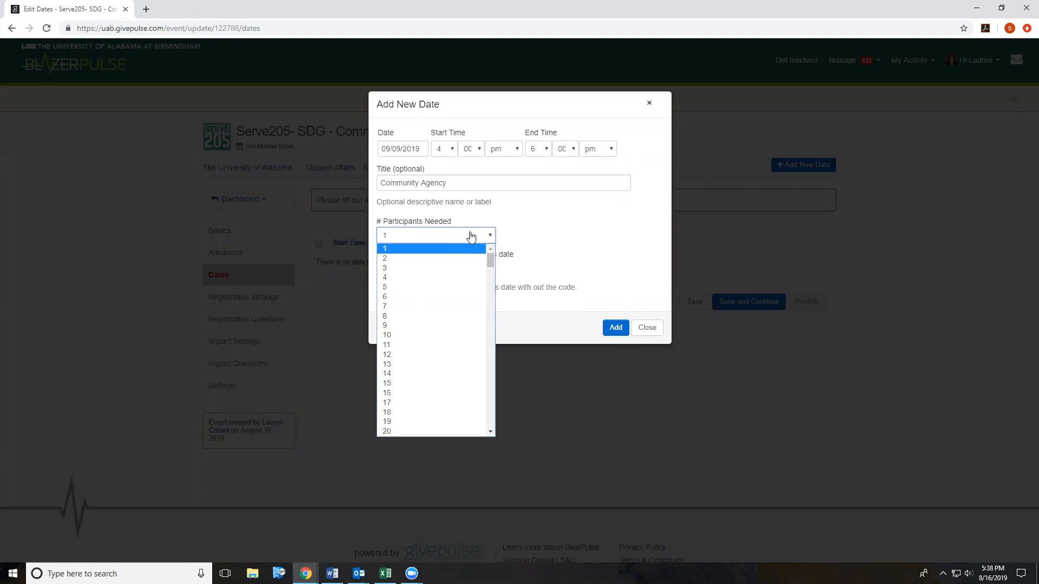
pyautogui.click(441, 316)
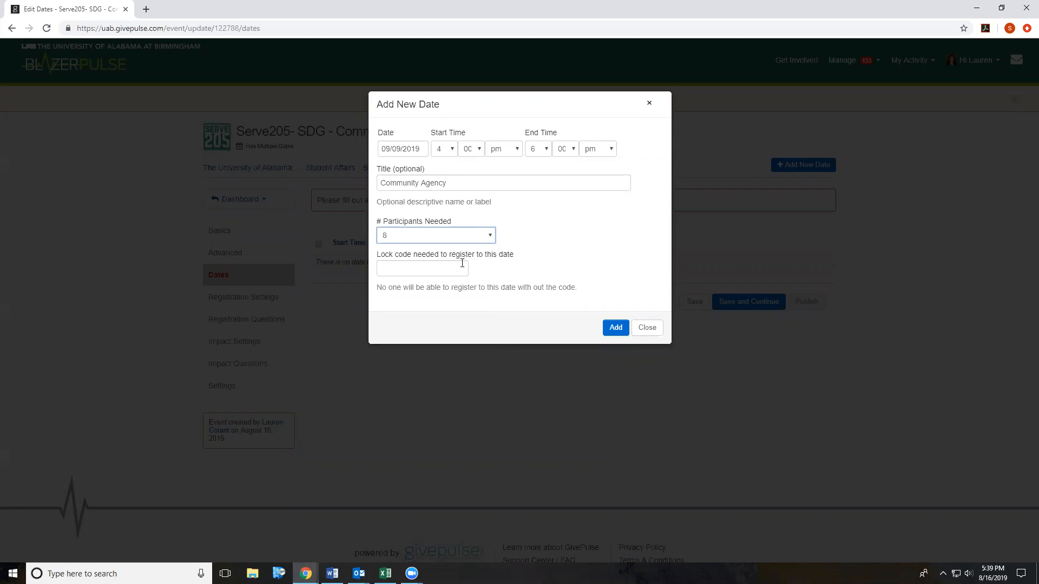
pyautogui.click(612, 328)
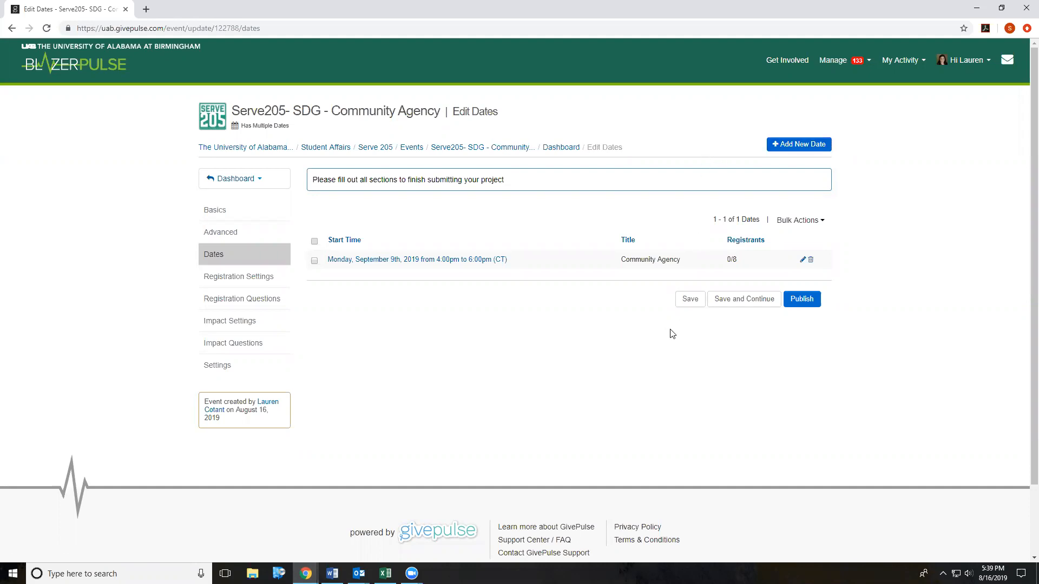
# Step: Publish the project and return to the Serve 205 group page
pyautogui.click(802, 304)
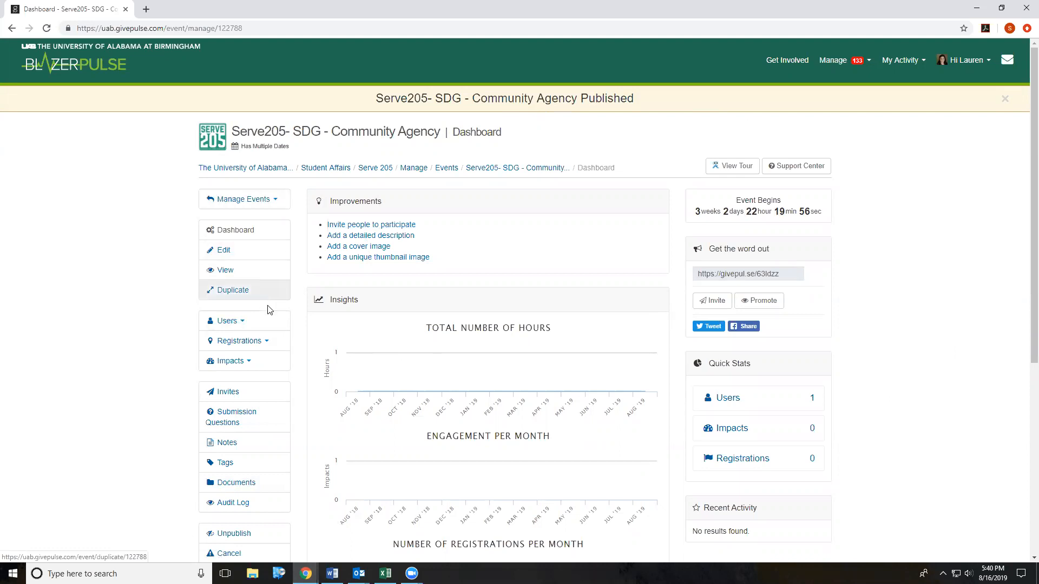
pyautogui.click(268, 341)
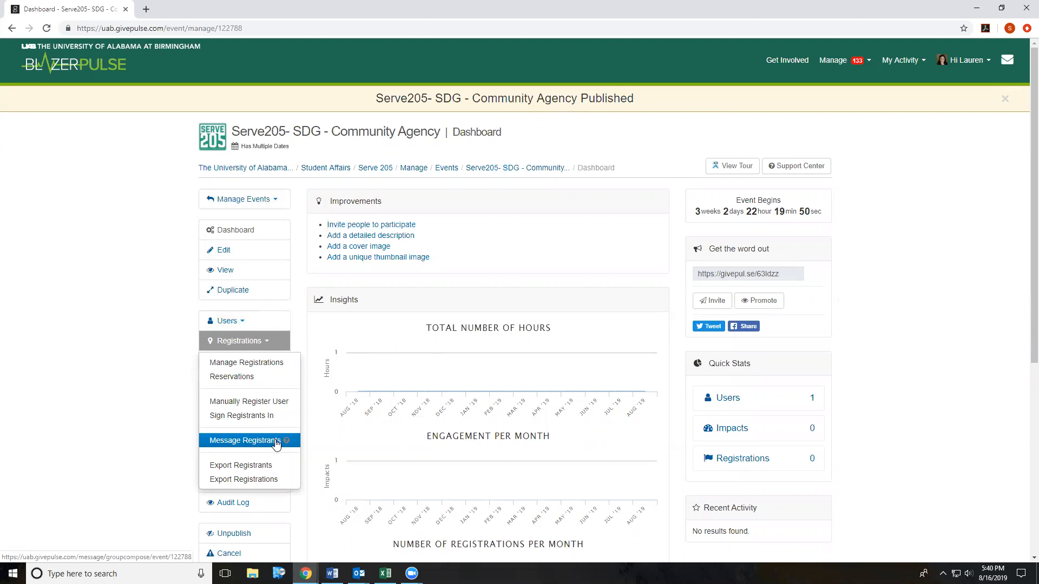
pyautogui.click(377, 172)
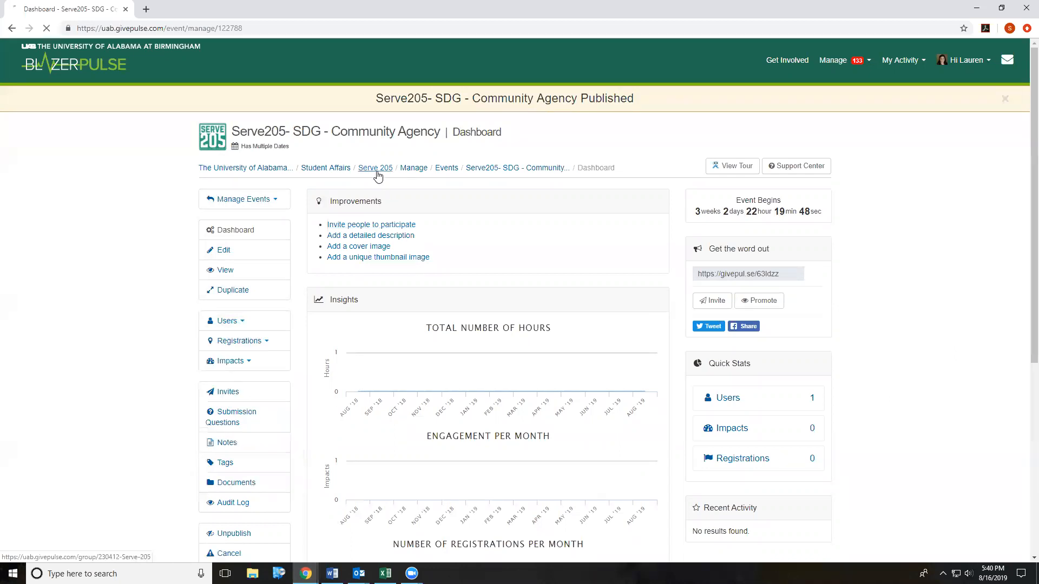